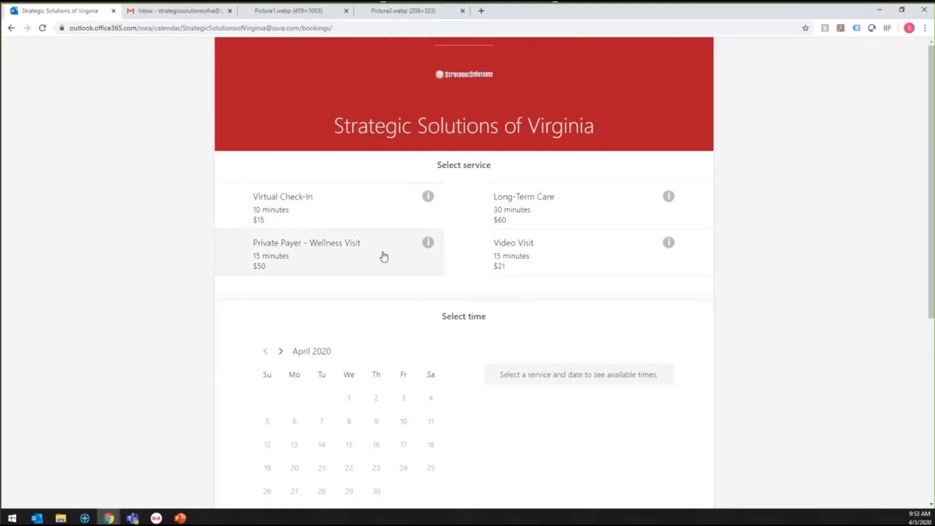
Choose the Virtual Check-In service and select a staff member from the staff list
{"action": "left_click", "coordinate": [365, 213]}
{"action": "scroll", "coordinate": [579, 297], "scroll_direction": "down", "scroll_amount": 2}
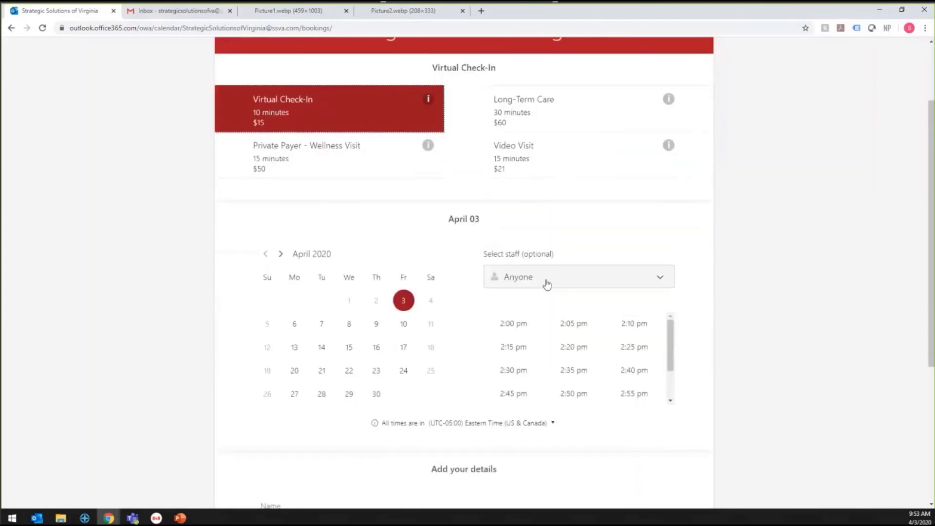
{"action": "left_click", "coordinate": [546, 282]}
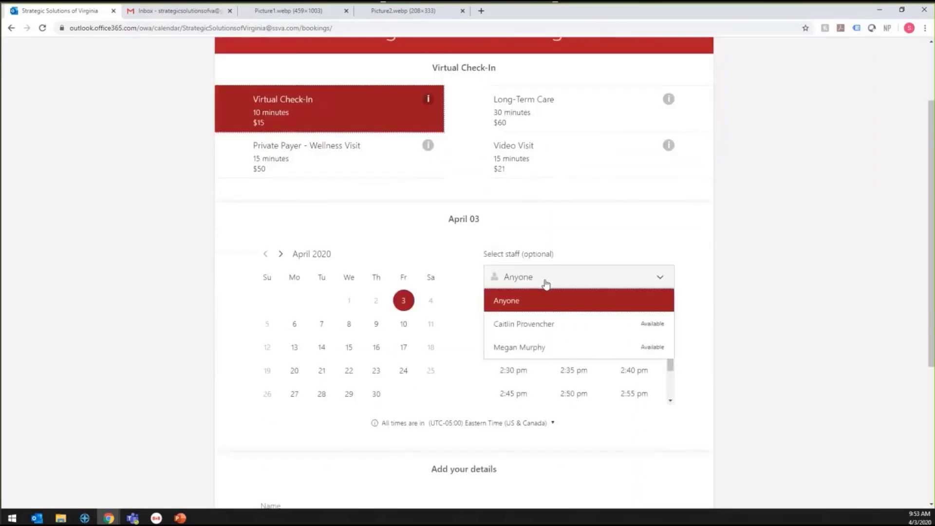
{"action": "left_click", "coordinate": [535, 349]}
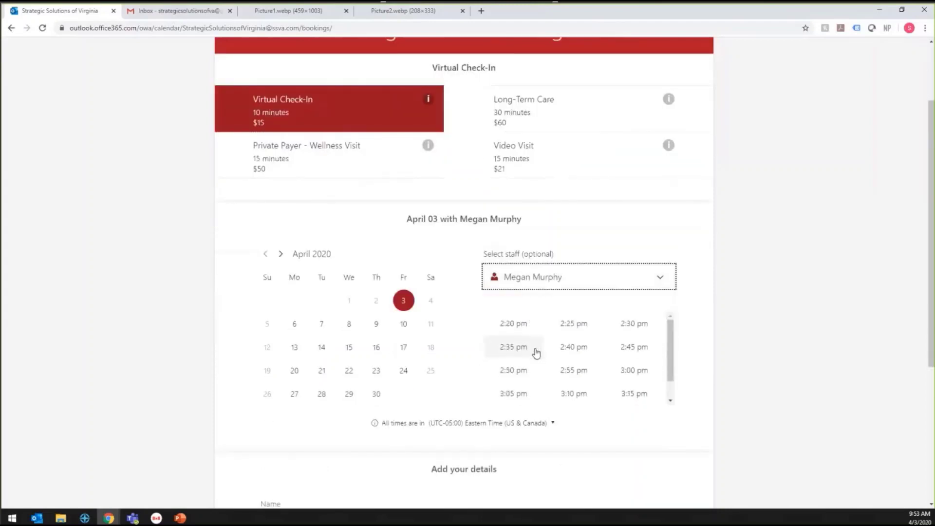
Pick April 3 at 2:20 pm for the appointment and reach the details form
{"action": "left_click", "coordinate": [408, 304]}
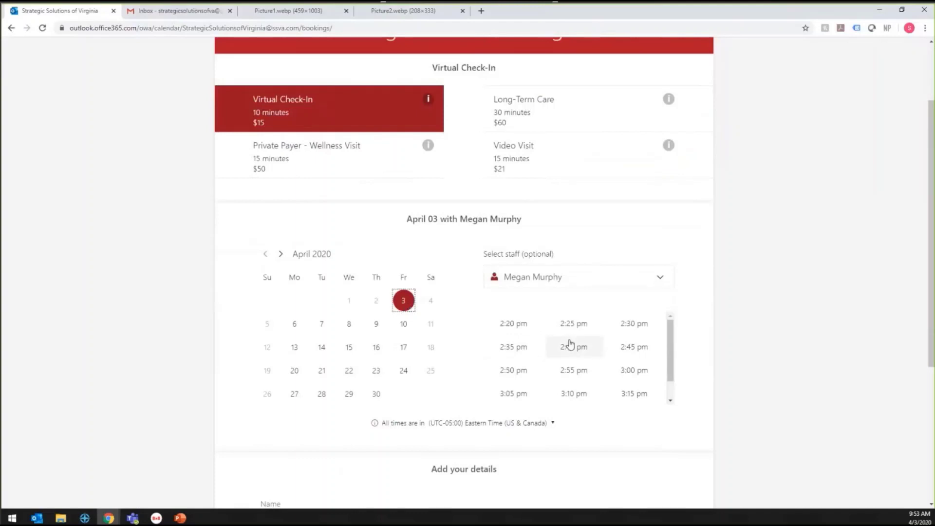
{"action": "left_click", "coordinate": [534, 327]}
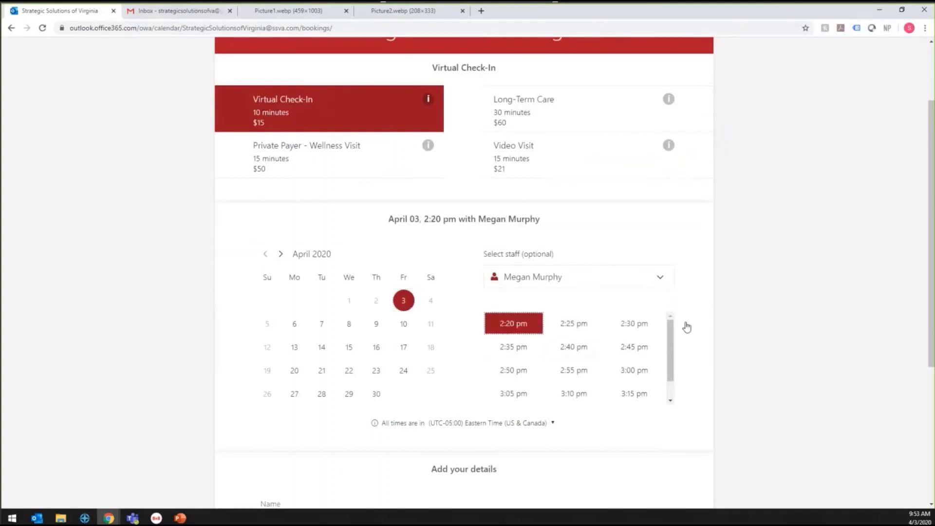
{"action": "scroll", "coordinate": [738, 316], "scroll_direction": "down", "scroll_amount": 5}
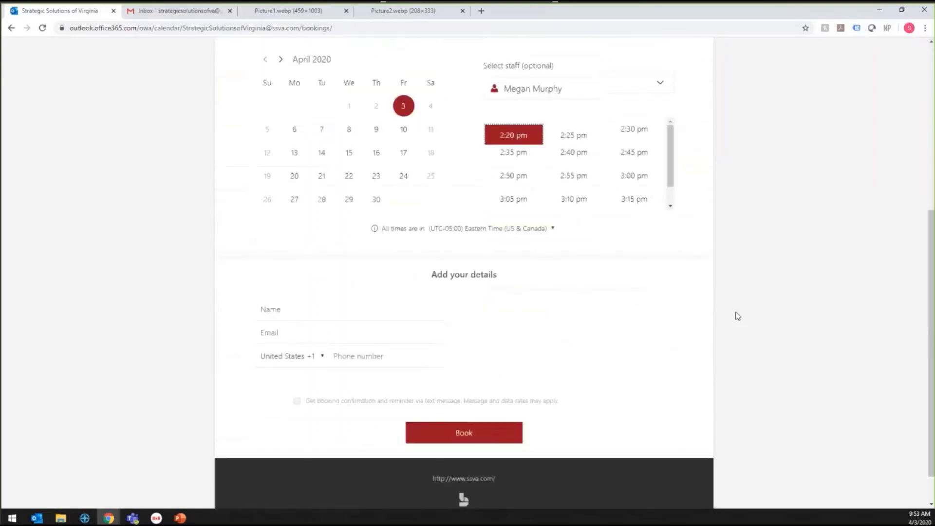
{"action": "scroll", "coordinate": [737, 316], "scroll_direction": "down", "scroll_amount": 1}
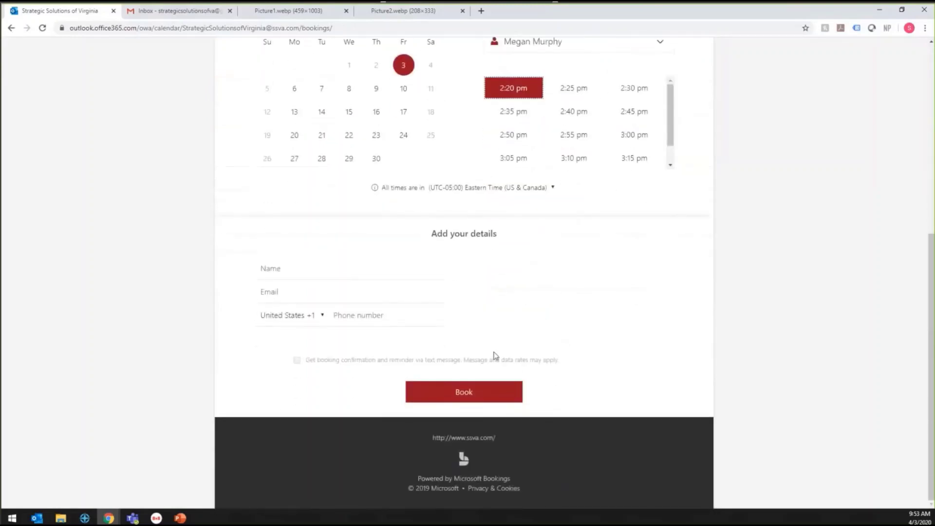
{"action": "left_click", "coordinate": [282, 269]}
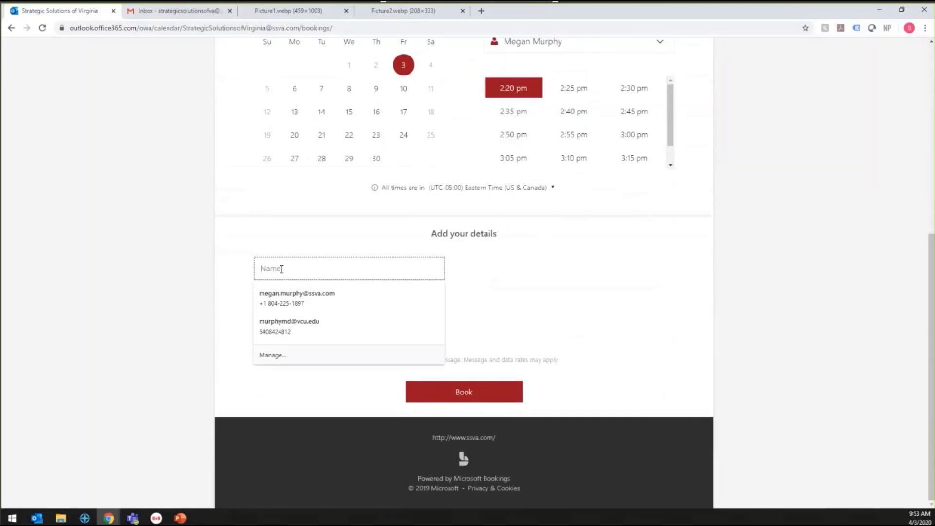
Enter the customer's full name in the Add your details form
{"action": "left_click", "coordinate": [741, 226]}
{"action": "scroll", "coordinate": [740, 227], "scroll_direction": "up", "scroll_amount": 3}
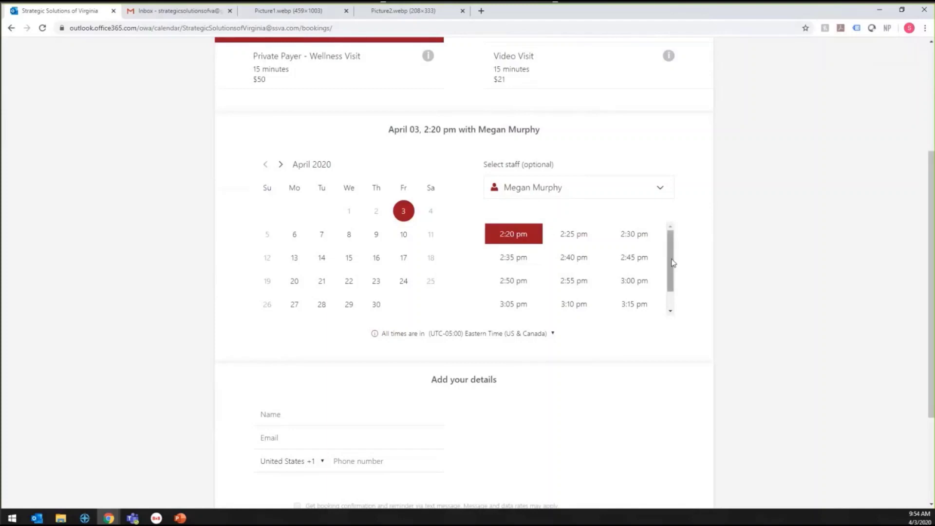
{"action": "left_click_drag", "start_coordinate": [670, 258], "coordinate": [673, 263]}
{"action": "scroll", "coordinate": [766, 265], "scroll_direction": "down", "scroll_amount": 3}
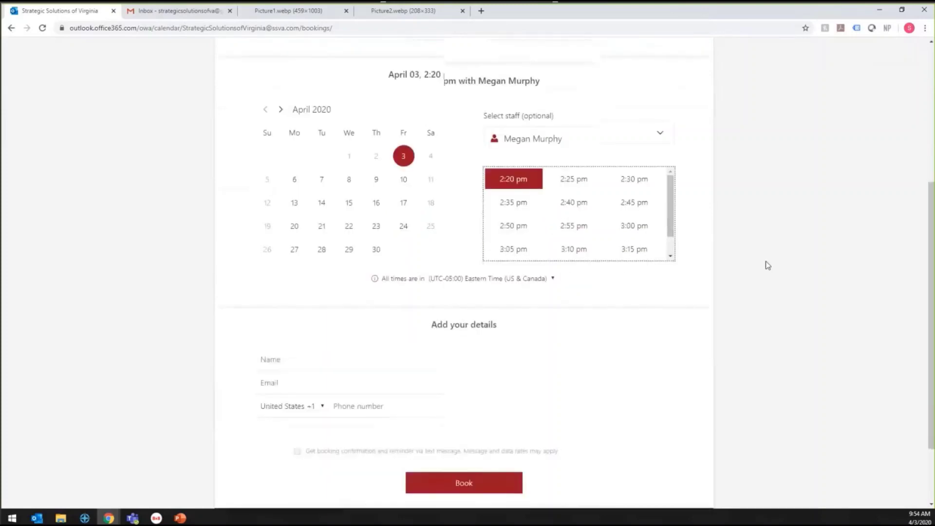
{"action": "left_click", "coordinate": [349, 266]}
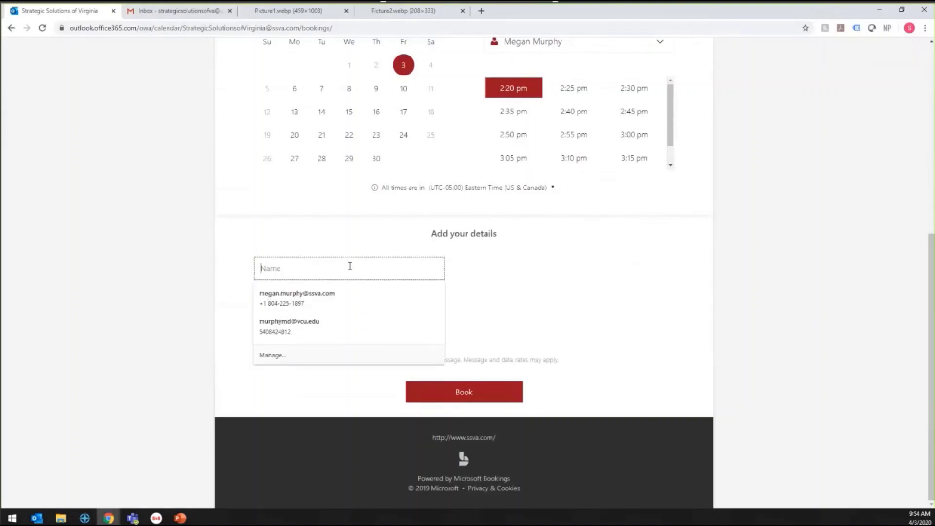
{"action": "type", "text": "Jane Doe"}
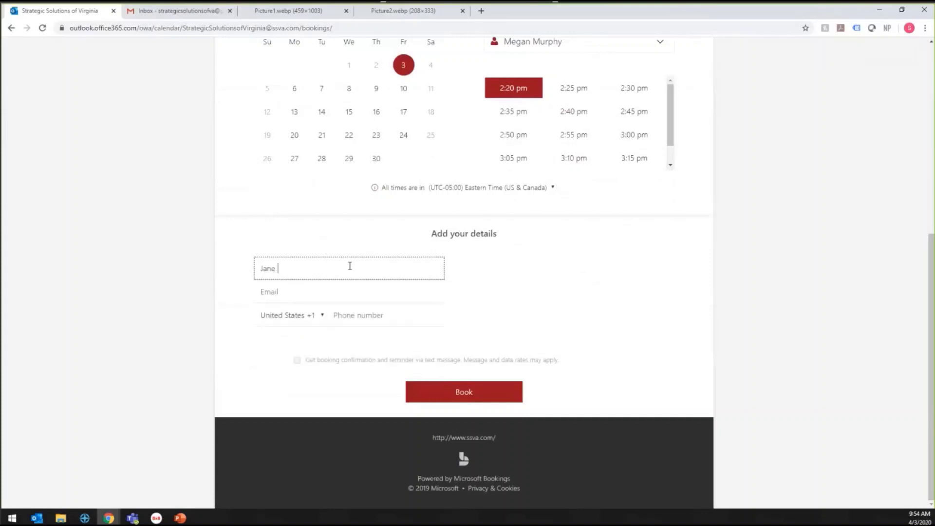
Fill in the customer's e-mail address and US phone number, with text-message confirmation ticked
{"action": "key", "text": "Tab"}
{"action": "type", "text": "s"}
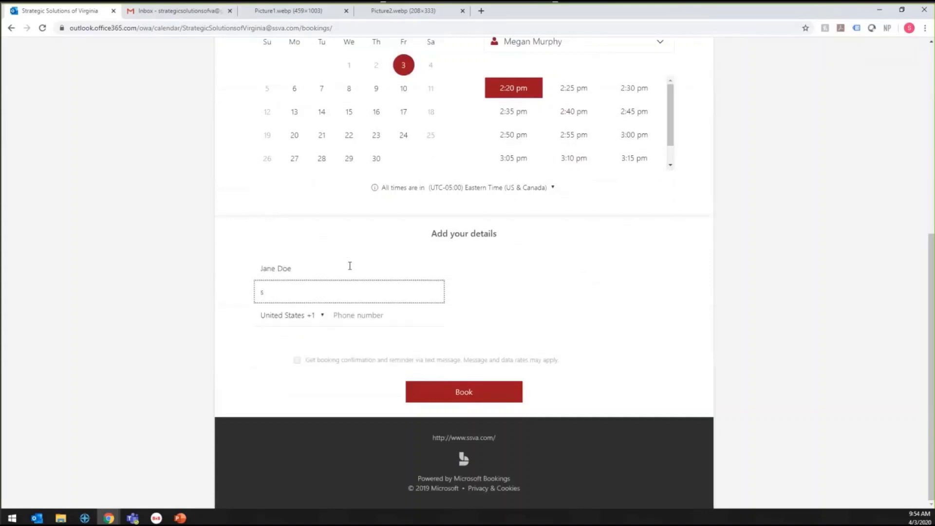
{"action": "key", "text": "BackSpace"}
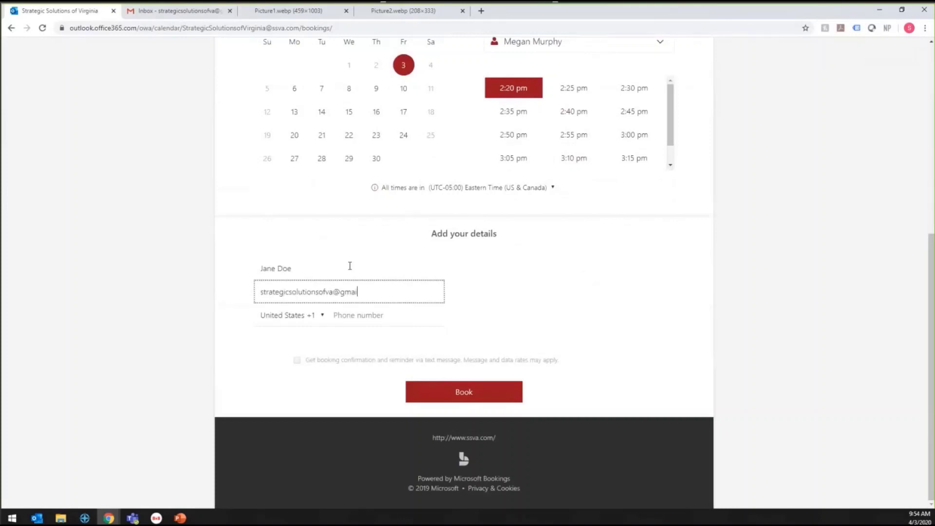
{"action": "left_click", "coordinate": [414, 313]}
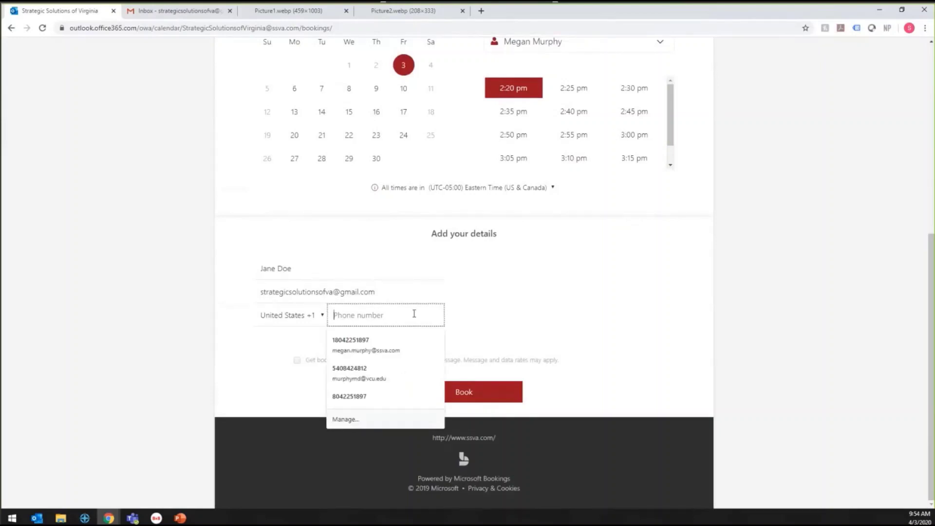
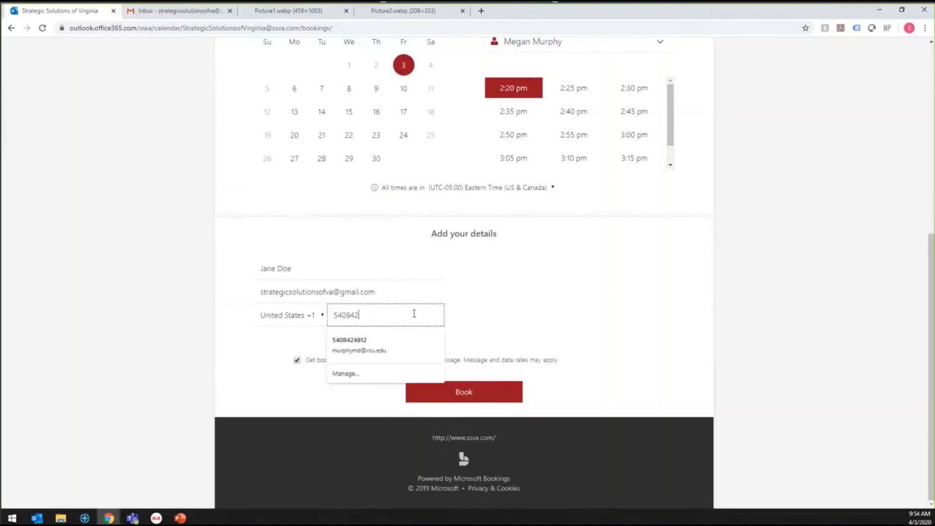
{"action": "left_click", "coordinate": [719, 289]}
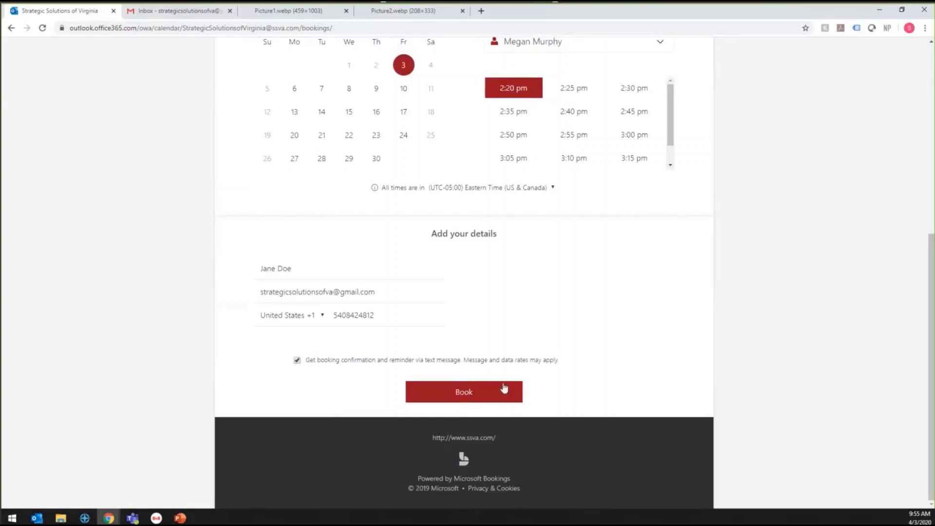
Book the April 3, 2:20 pm Virtual Check-In and acknowledge the Thank you message
{"action": "left_click", "coordinate": [472, 396]}
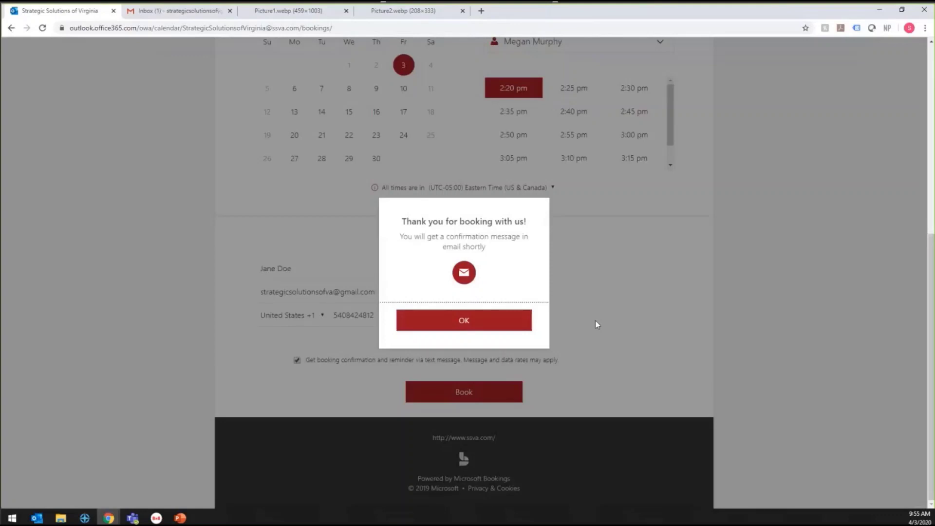
{"action": "left_click", "coordinate": [497, 320]}
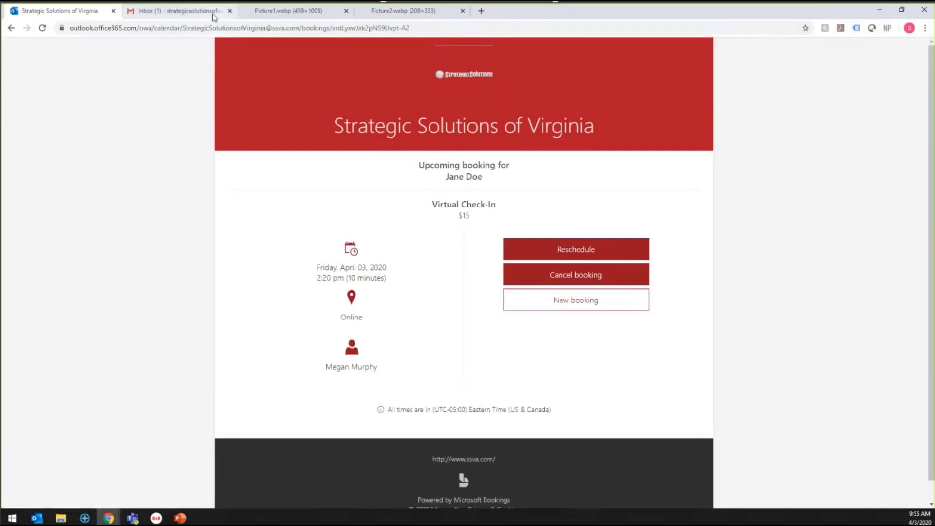
Accept the Fri Apr 3, 2:20–2:30pm Virtual Check-In invitation in Gmail and return to the inbox
{"action": "left_click", "coordinate": [180, 11]}
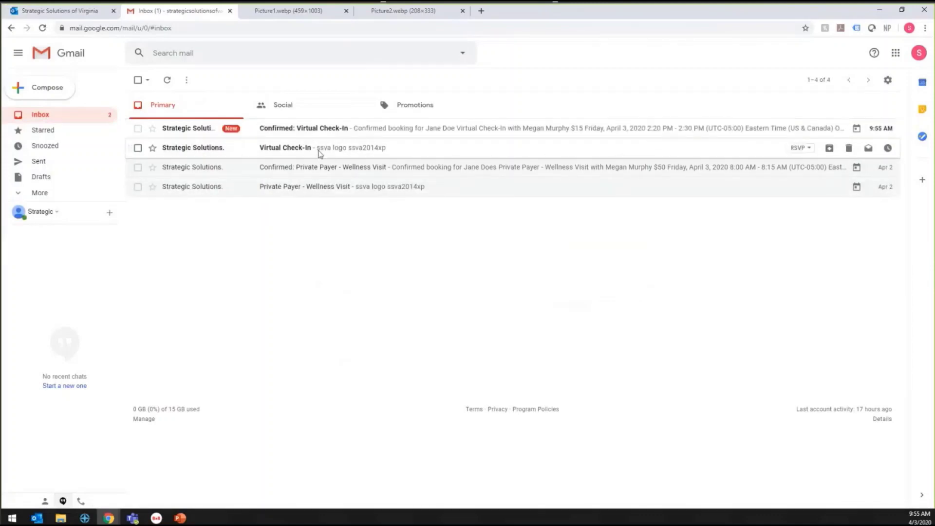
{"action": "left_click", "coordinate": [319, 154]}
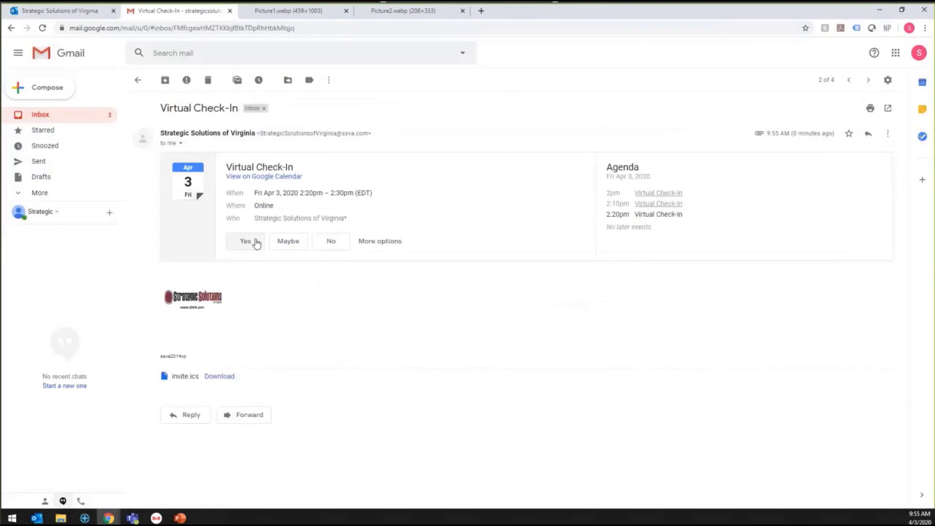
{"action": "left_click", "coordinate": [255, 244]}
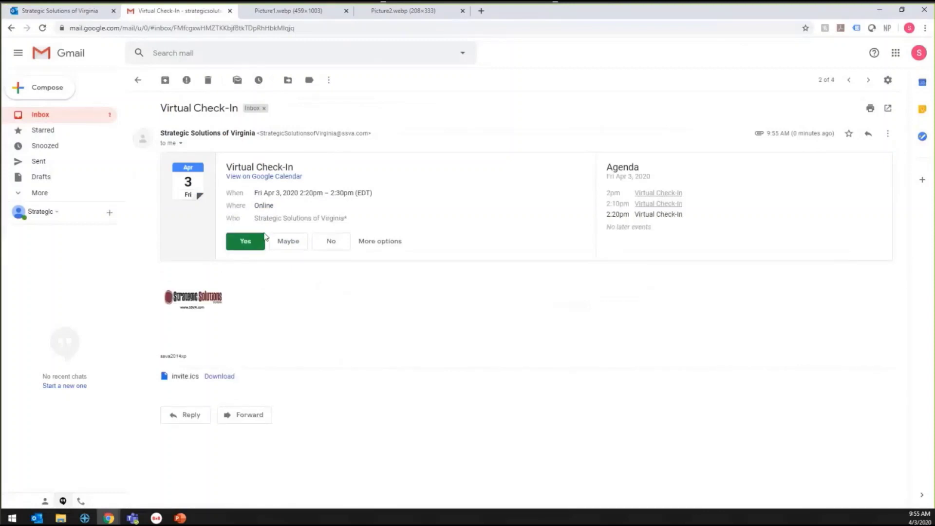
{"action": "left_click", "coordinate": [137, 80]}
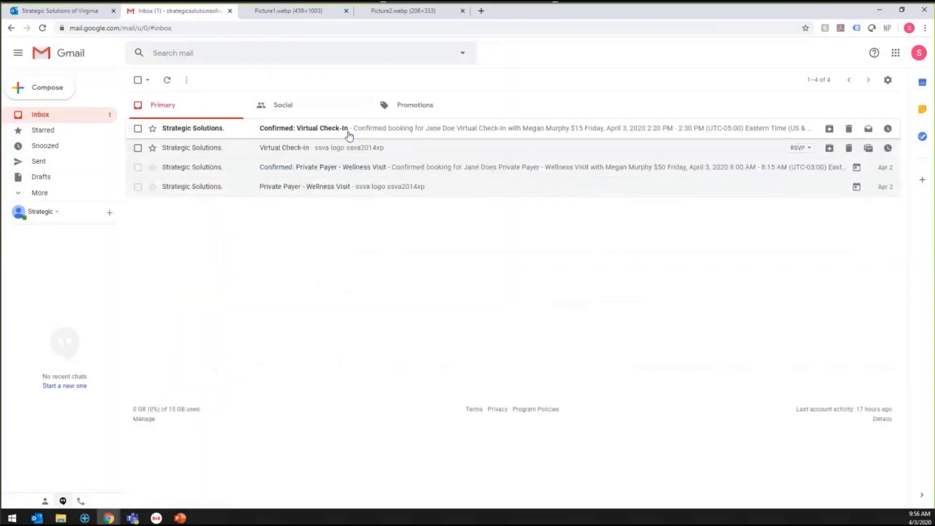
Read the Confirmed: Virtual Check-In email down to its Teams meeting link, then minimize Chrome
{"action": "left_click", "coordinate": [349, 133]}
{"action": "scroll", "coordinate": [409, 292], "scroll_direction": "down", "scroll_amount": 1}
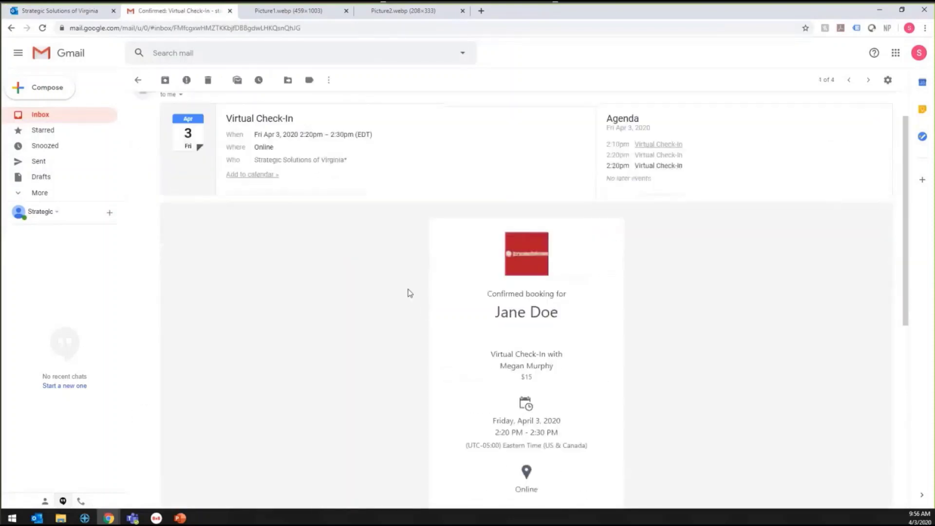
{"action": "scroll", "coordinate": [409, 292], "scroll_direction": "down", "scroll_amount": 3}
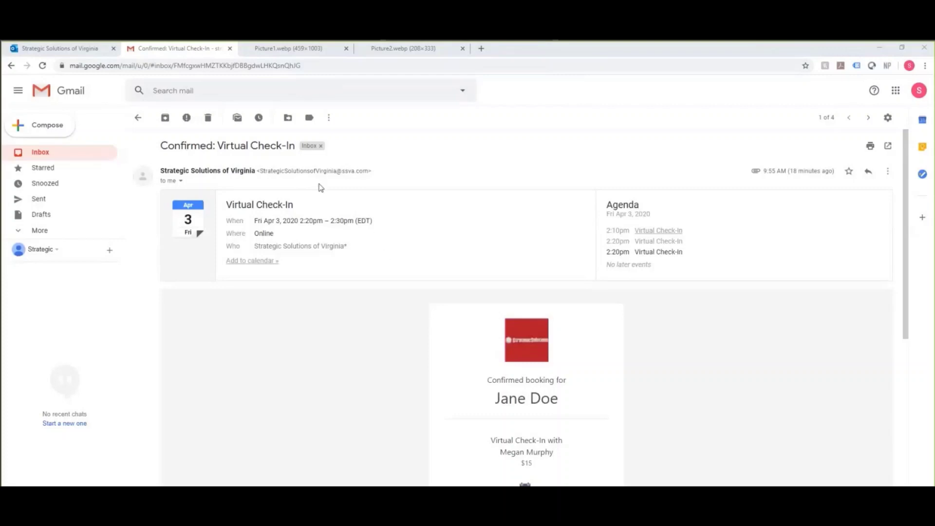
{"action": "scroll", "coordinate": [407, 303], "scroll_direction": "down", "scroll_amount": 1}
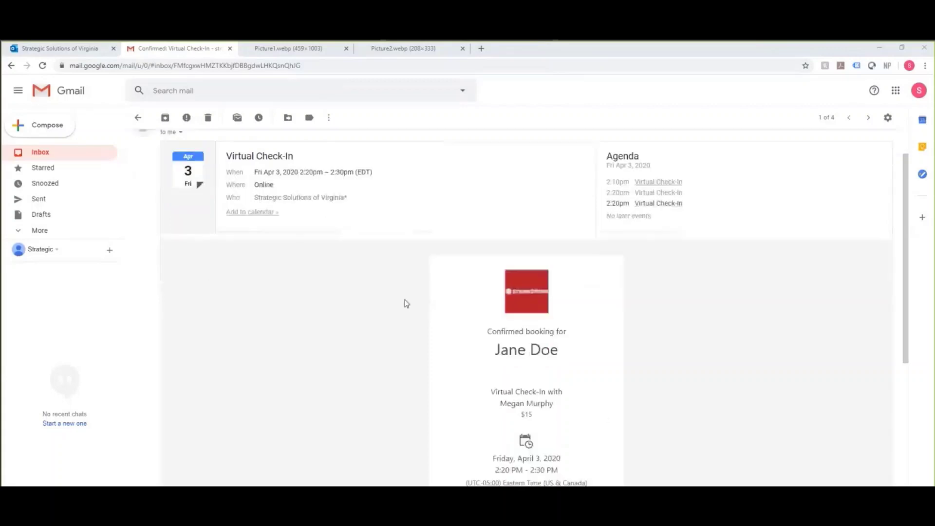
{"action": "scroll", "coordinate": [407, 303], "scroll_direction": "down", "scroll_amount": 2}
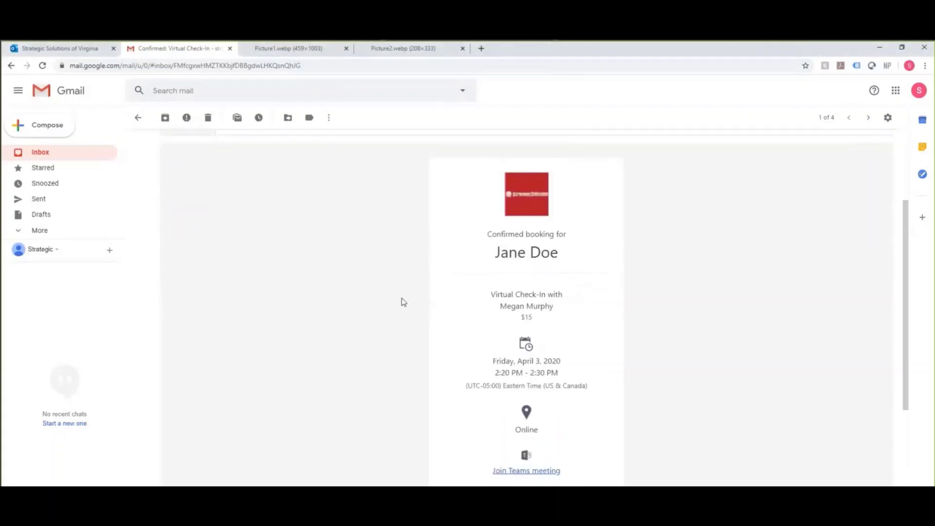
{"action": "scroll", "coordinate": [427, 328], "scroll_direction": "down", "scroll_amount": 2}
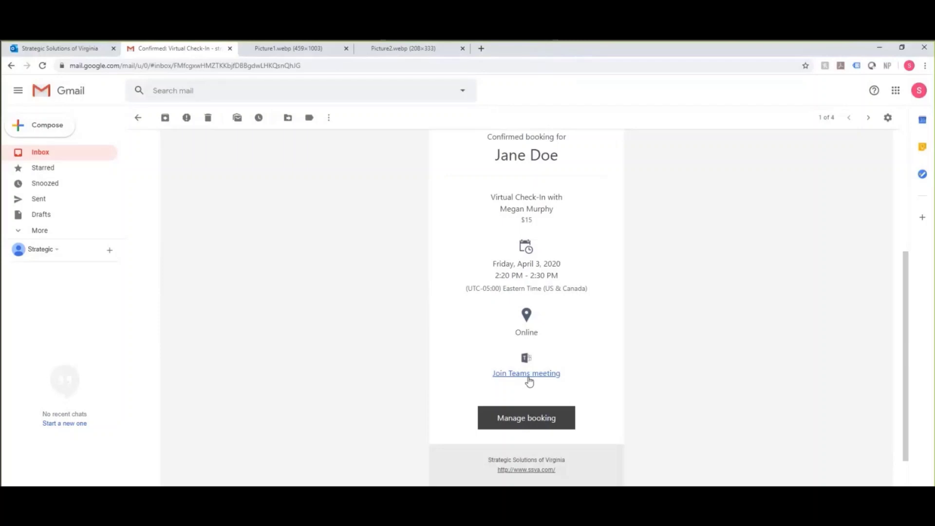
{"action": "left_click", "coordinate": [885, 48]}
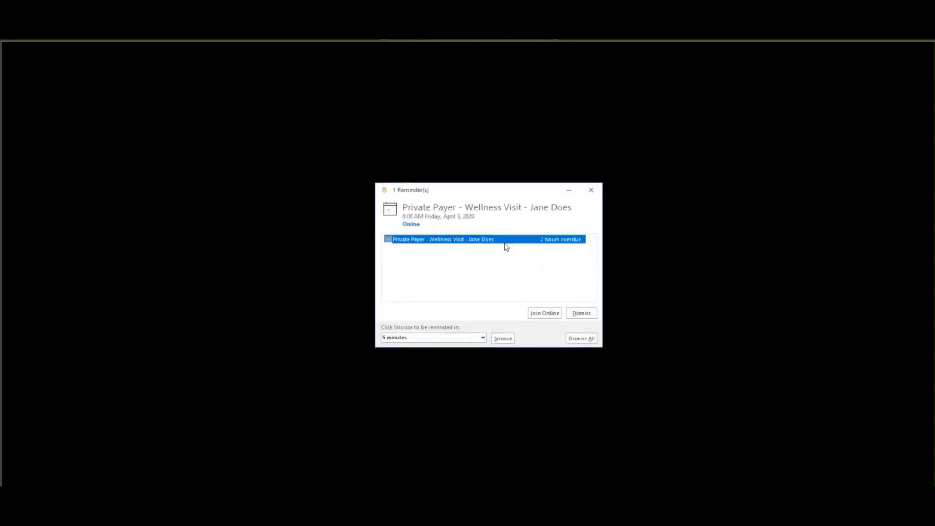
Join the Wellness Visit meeting from the Outlook reminder in the Teams desktop app
{"action": "left_click", "coordinate": [543, 313]}
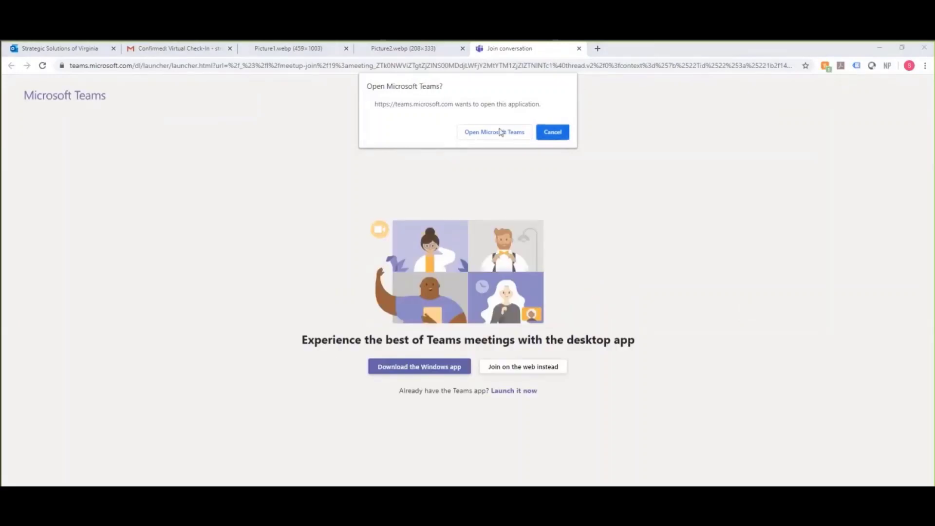
{"action": "left_click", "coordinate": [555, 133]}
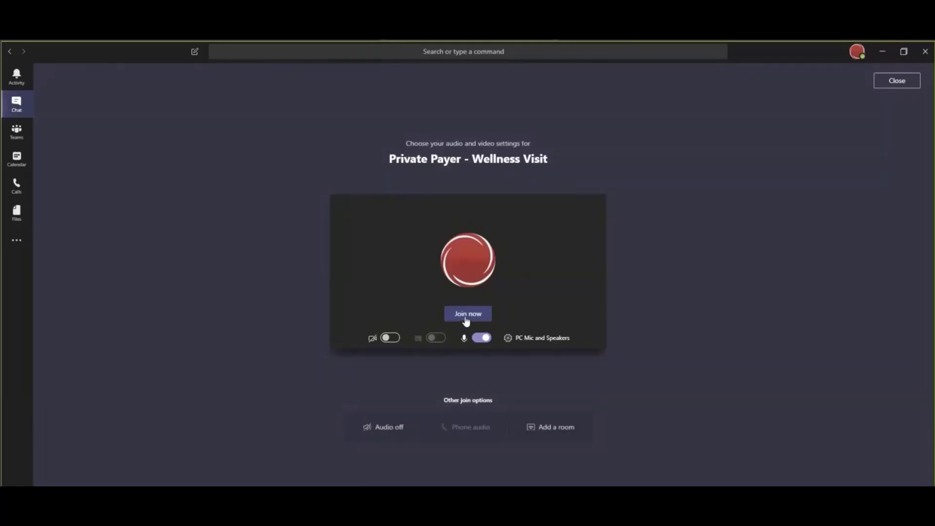
Turn the camera on and join the Private Payer - Wellness Visit meeting
{"action": "left_click", "coordinate": [385, 338]}
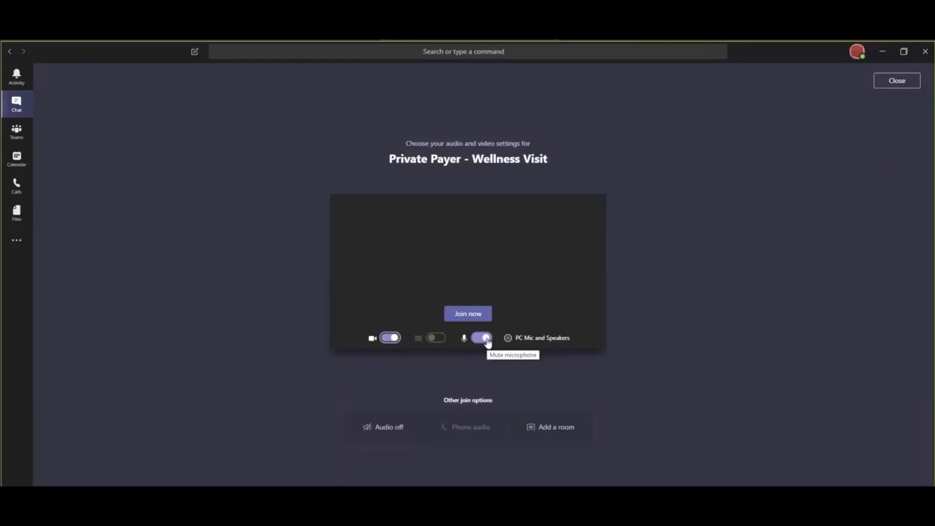
{"action": "left_click", "coordinate": [468, 314]}
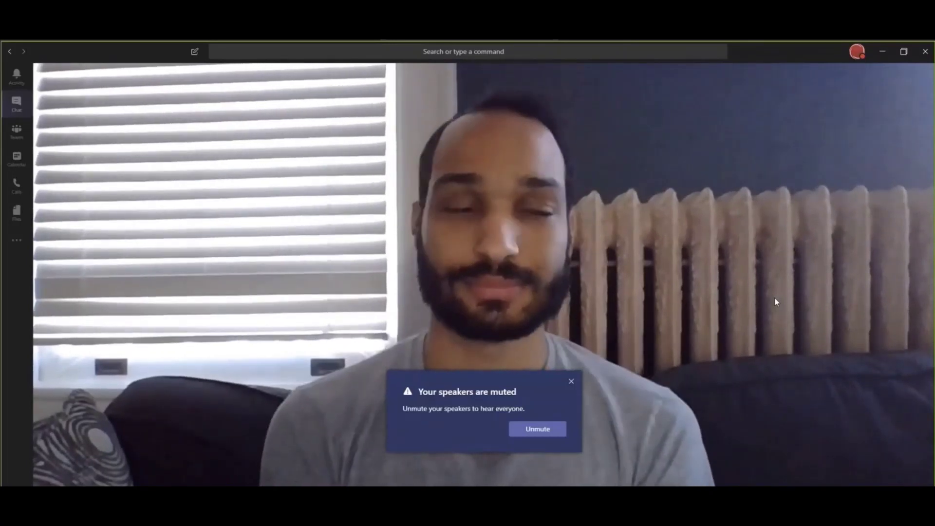
Dismiss the muted speakers notice, show the participant list, and search a contact to invite
{"action": "left_click", "coordinate": [571, 381]}
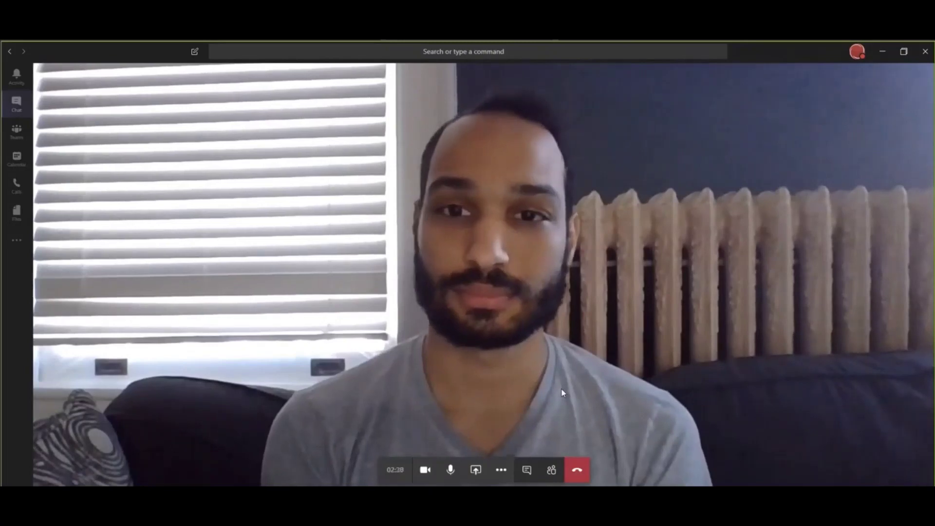
{"action": "left_click", "coordinate": [526, 479]}
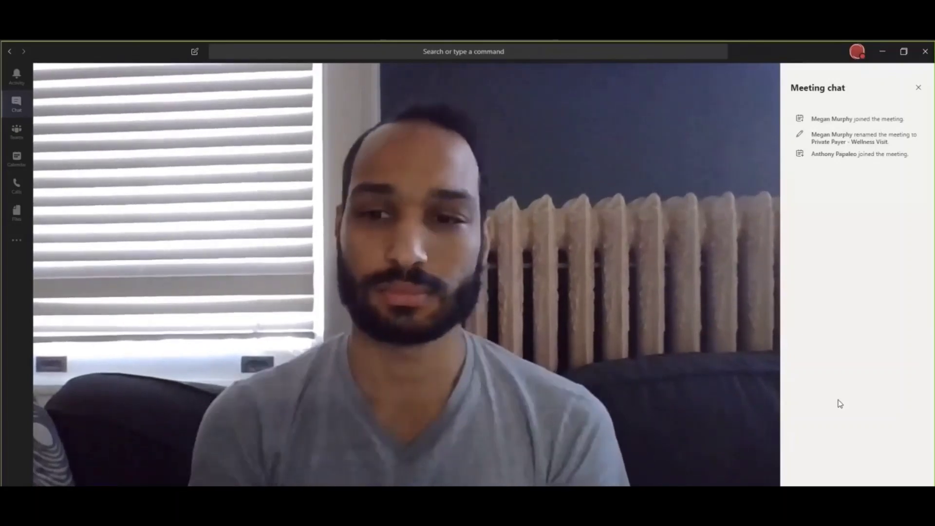
{"action": "mouse_move", "coordinate": [693, 367]}
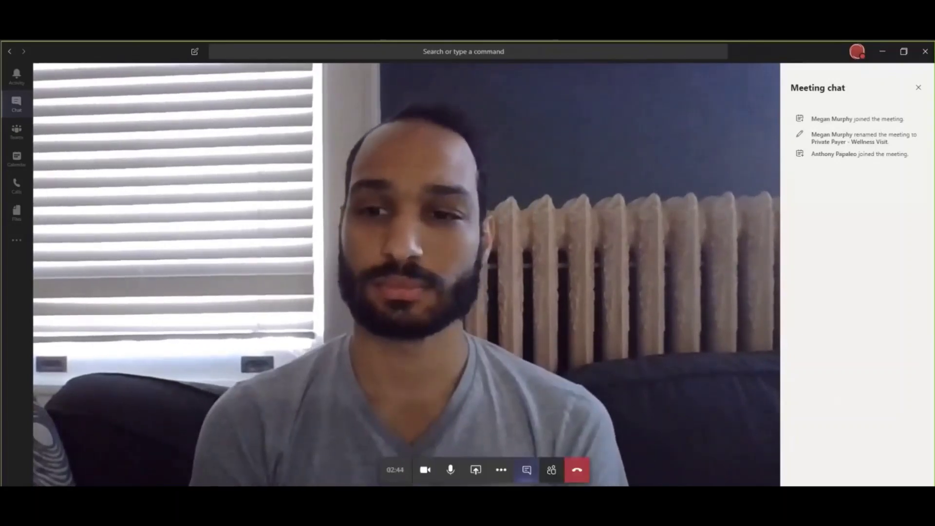
{"action": "left_click", "coordinate": [550, 471]}
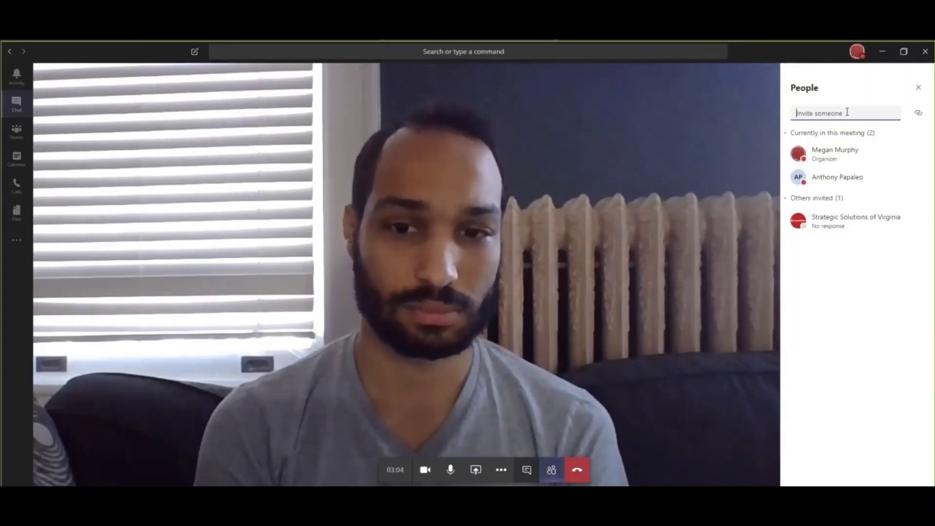
{"action": "type", "text": "caitlin"}
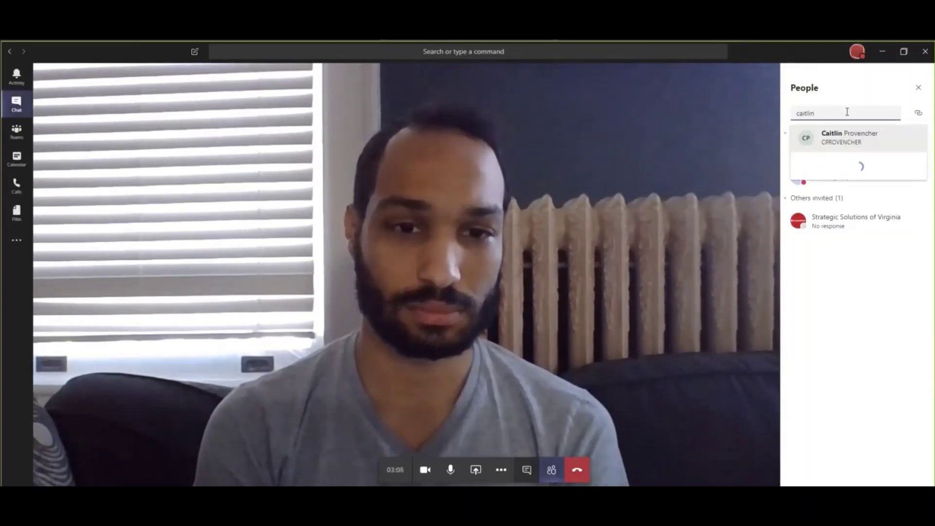